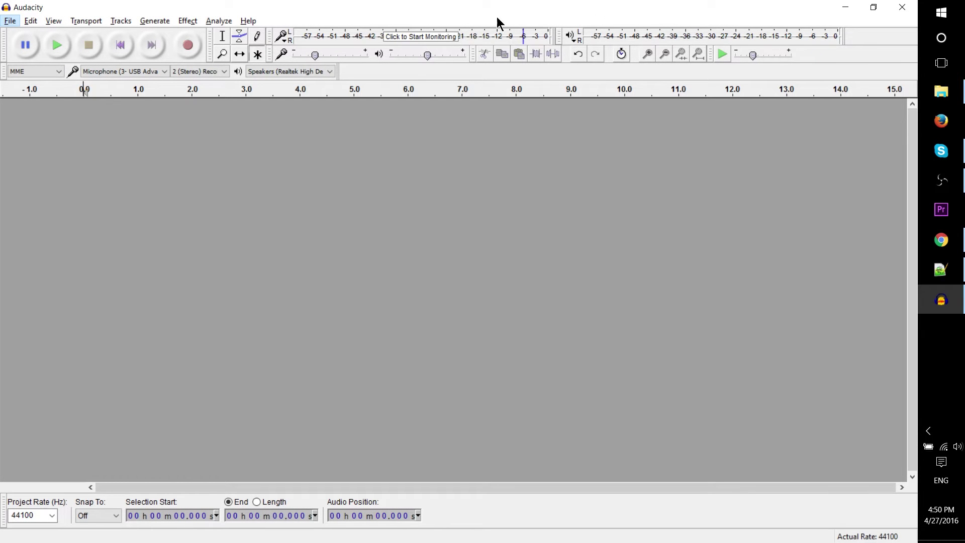
Record about 8.8 seconds of speech from the USB microphone into a new stereo track.
left_click(188, 21)
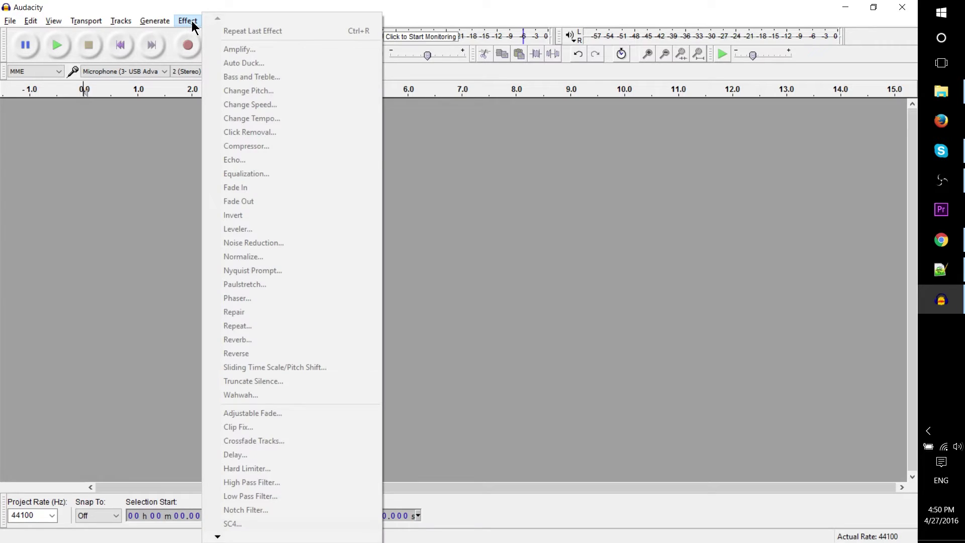
left_click(193, 28)
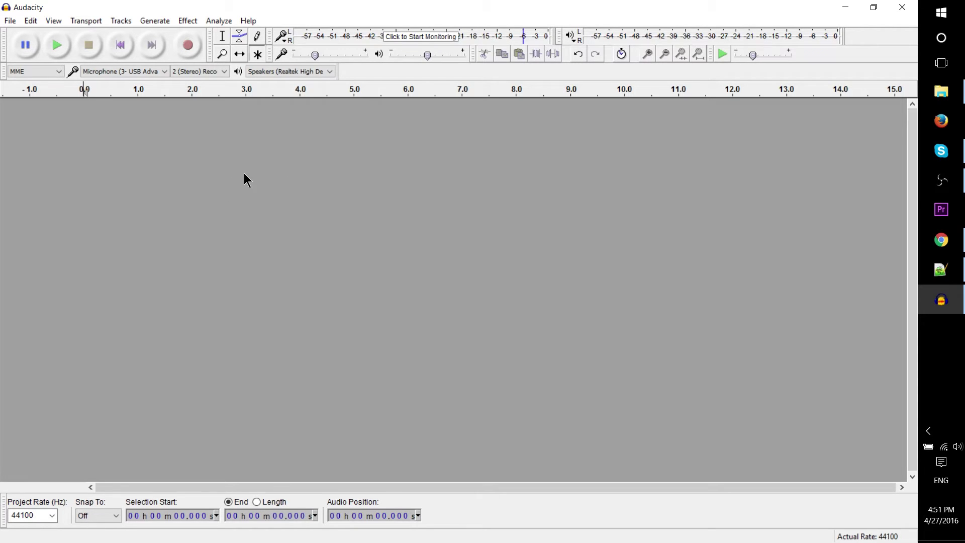
left_click(144, 74)
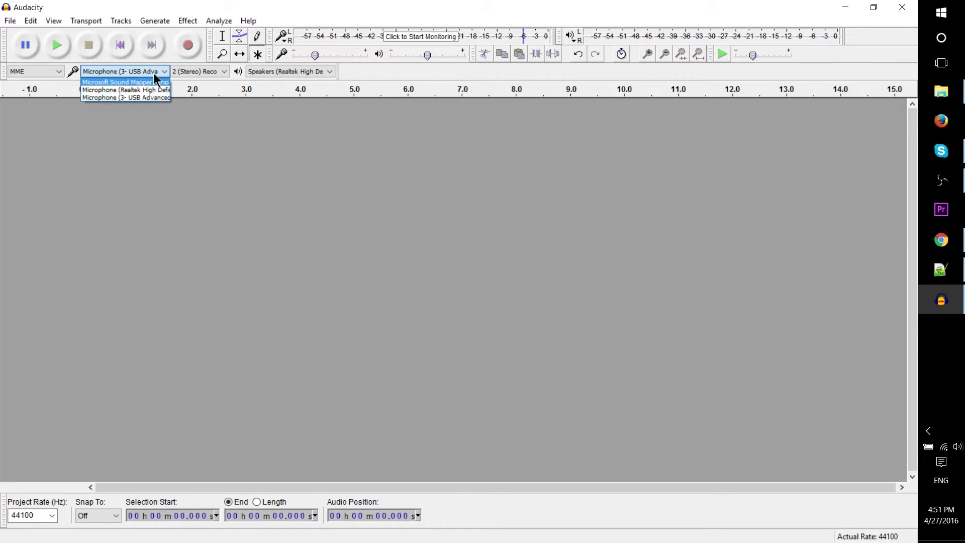
left_click(171, 111)
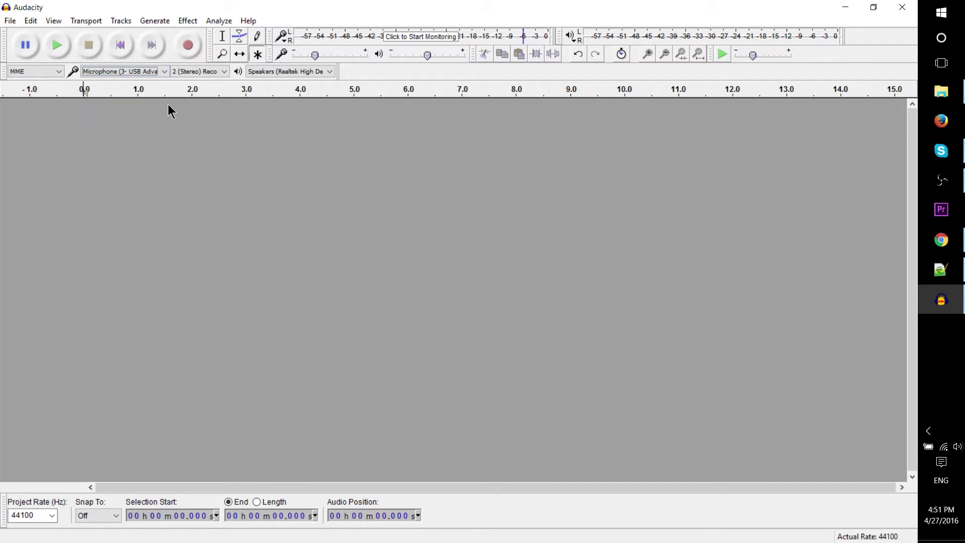
left_click(189, 46)
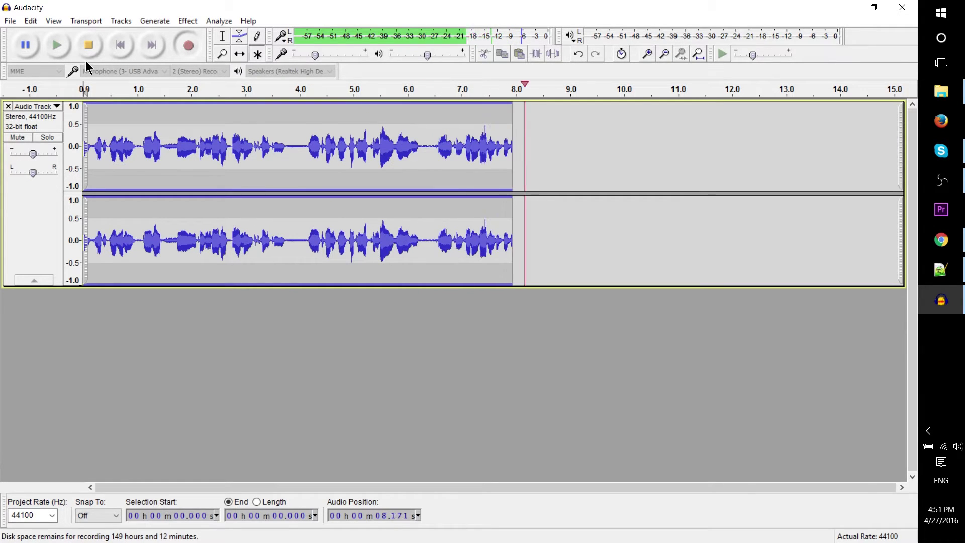
left_click(89, 46)
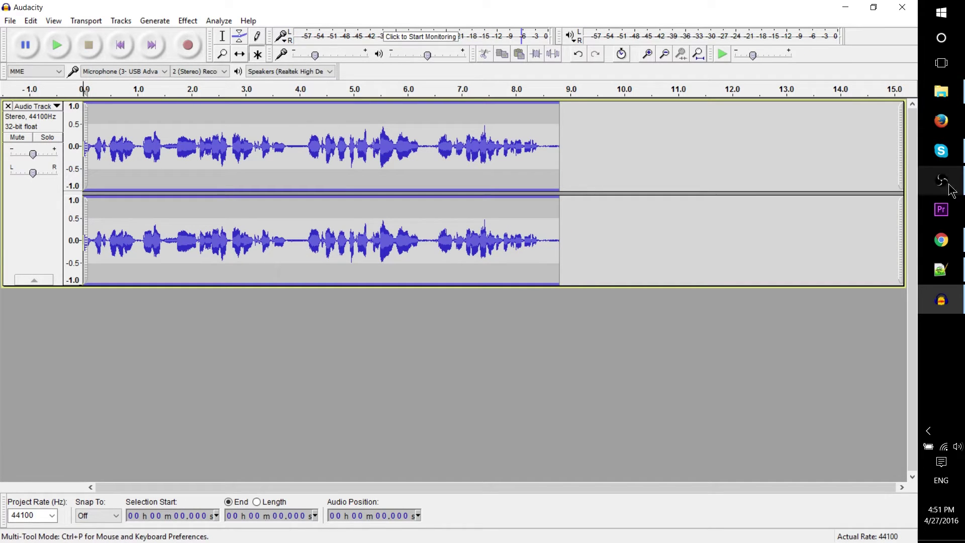
key("space")
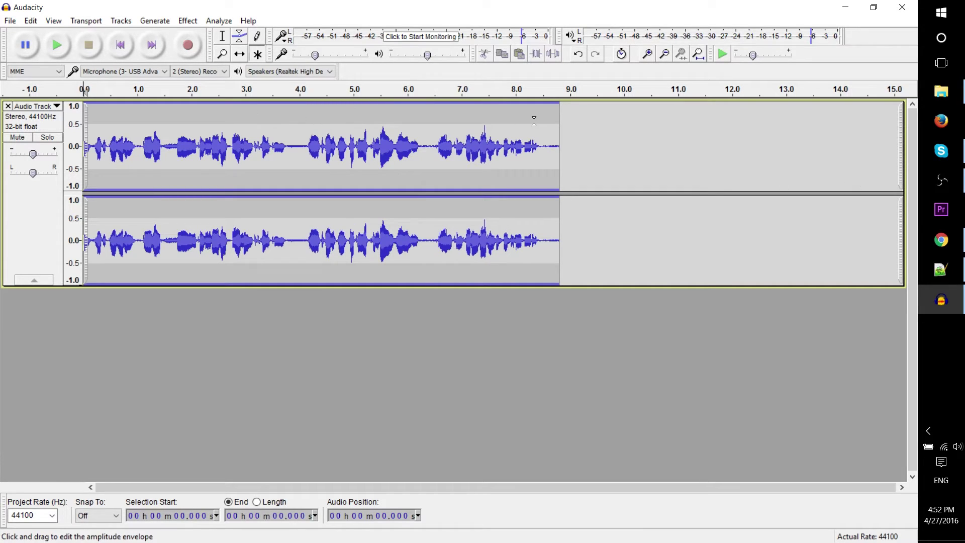
Audition a short silent stretch near 6.3 s, then clear that selection.
left_click(286, 146)
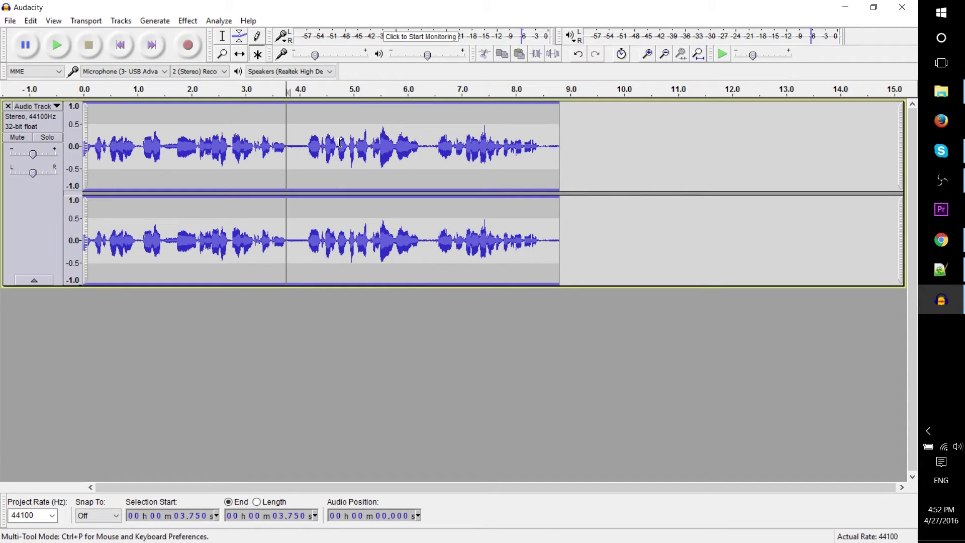
left_click(420, 147)
mouse_move(422, 150)
left_mouse_down()
mouse_move(440, 151)
mouse_move(420, 146)
mouse_move(432, 148)
left_mouse_up()
key("space")
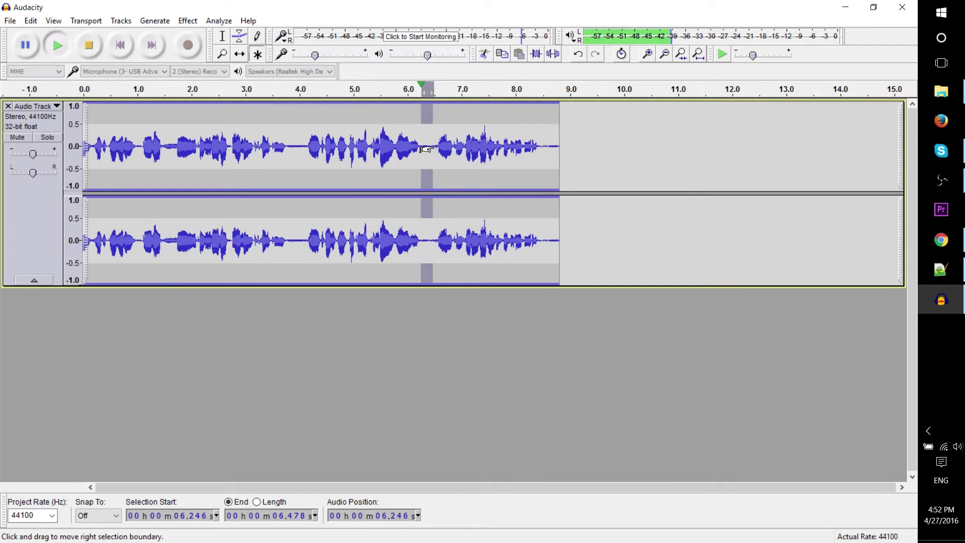
left_click(436, 147)
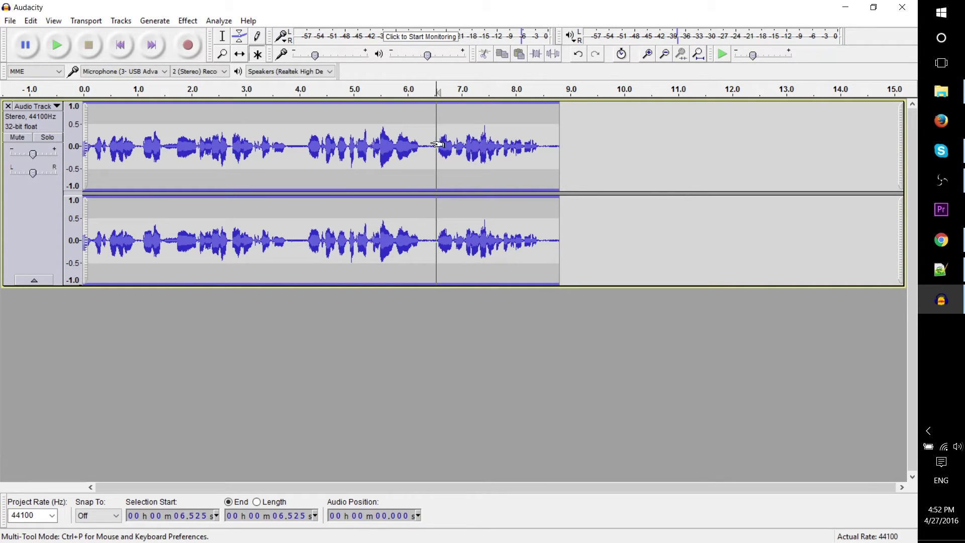
Select the quiet tail from 8.452 to 8.754 s and preview it twice.
left_click_drag(540, 146, 556, 147)
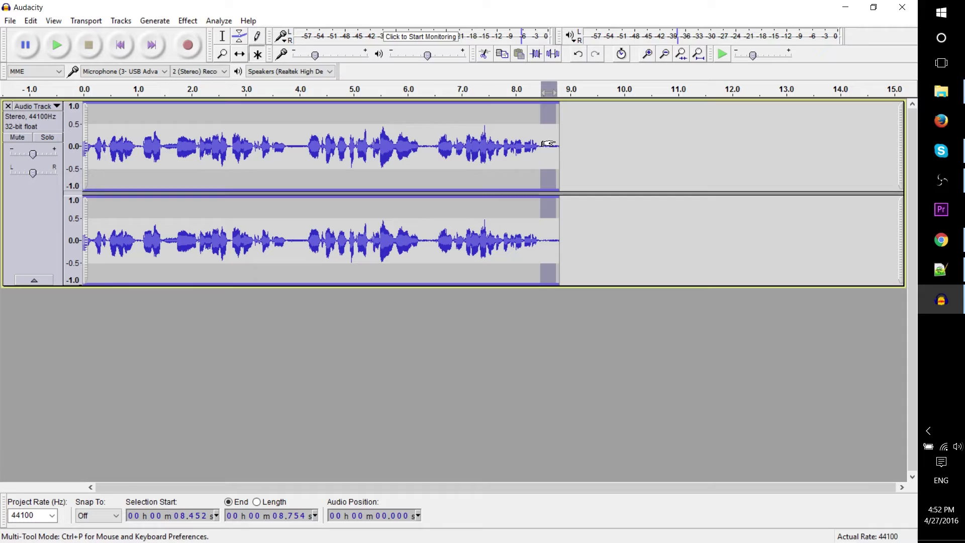
key("space")
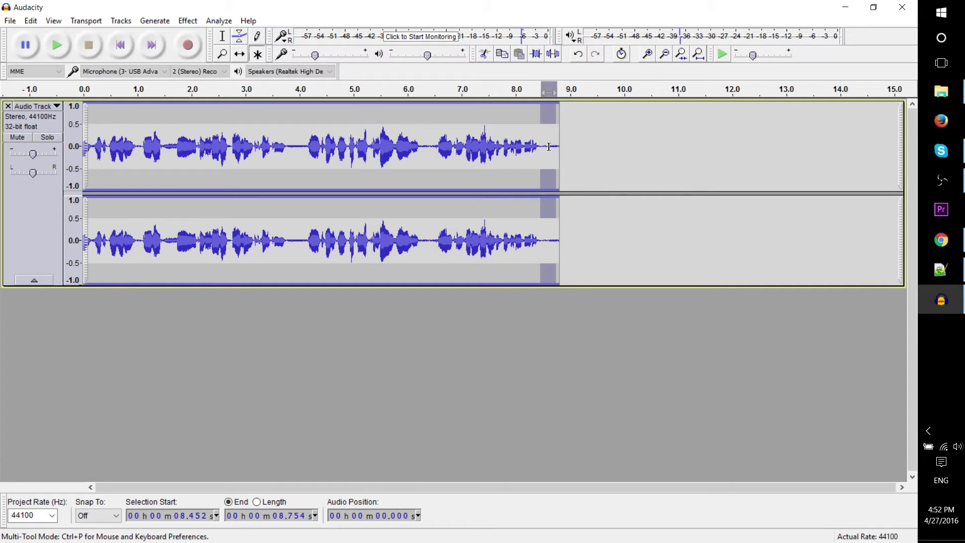
key("space")
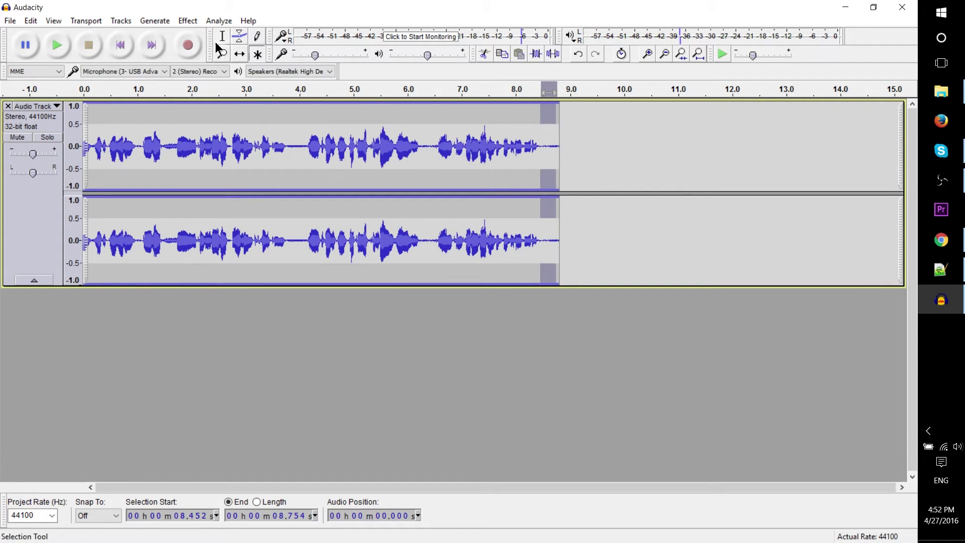
Use Effect > Noise Reduction to get a noise profile from the selected quiet tail.
left_click(192, 22)
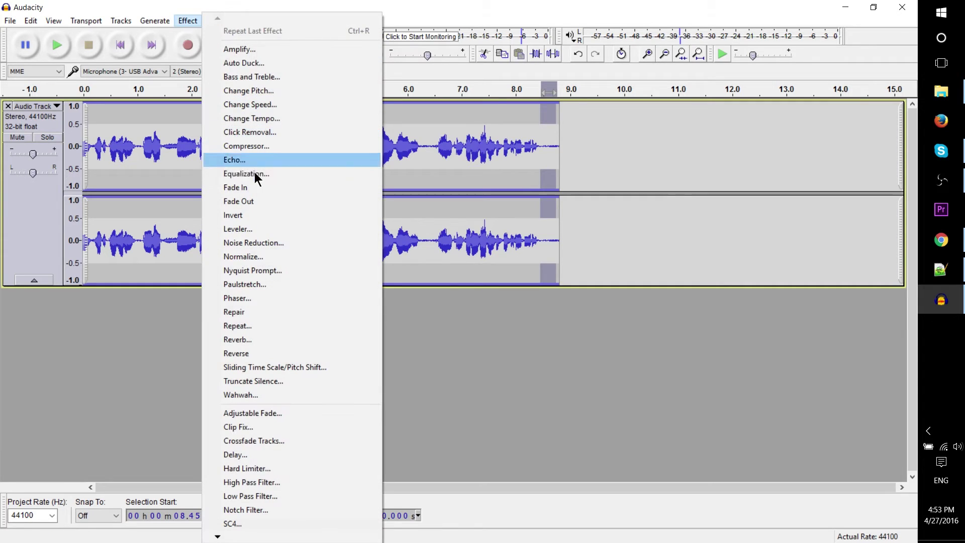
left_click(189, 24)
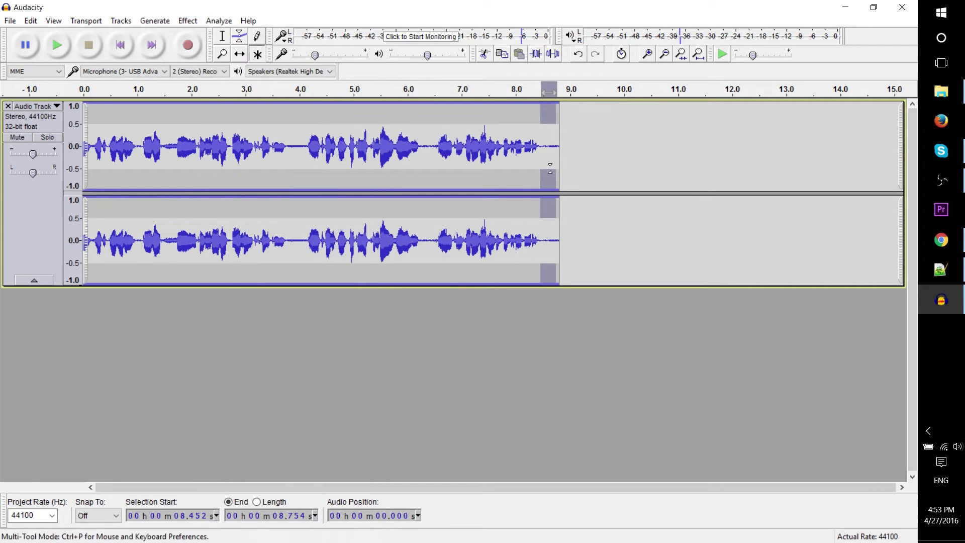
left_click(198, 23)
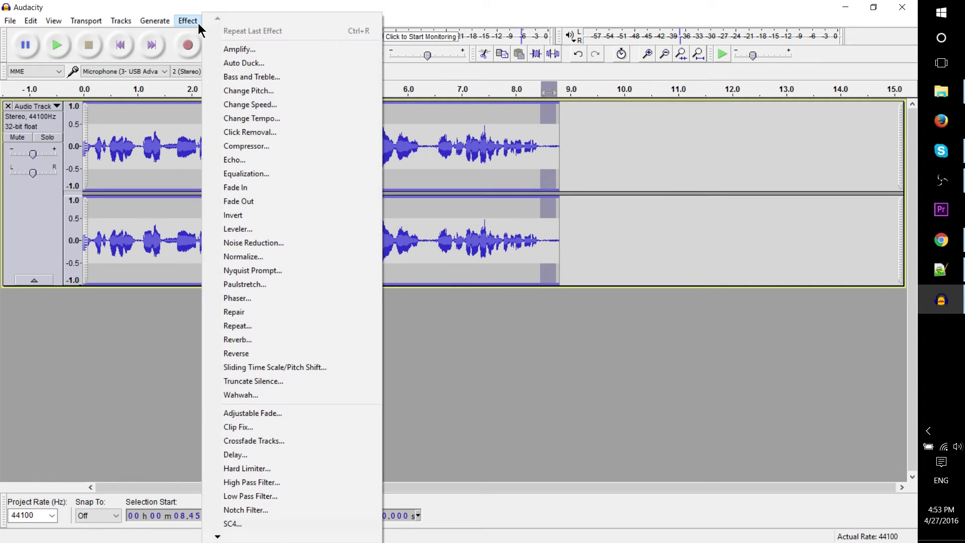
left_click(281, 245)
left_click_drag(456, 171, 494, 198)
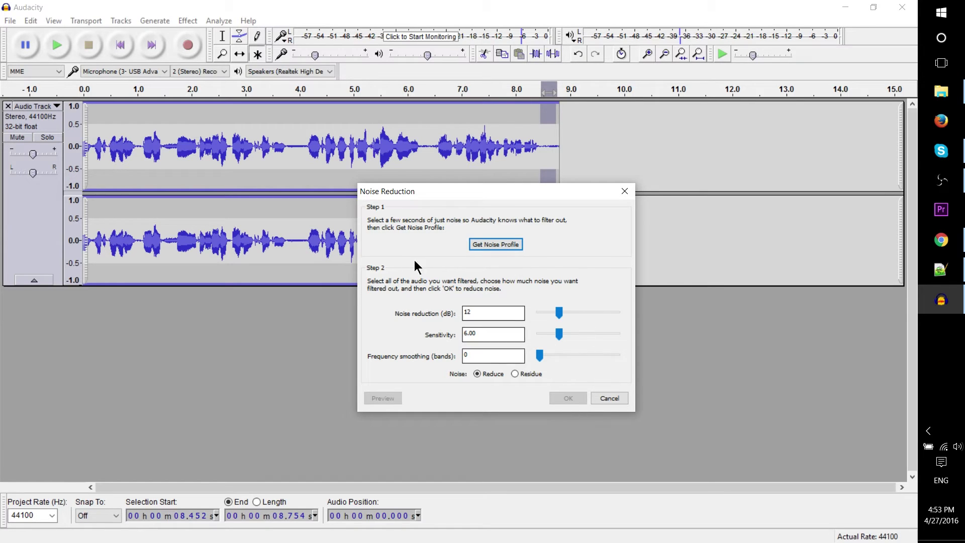
left_click(506, 245)
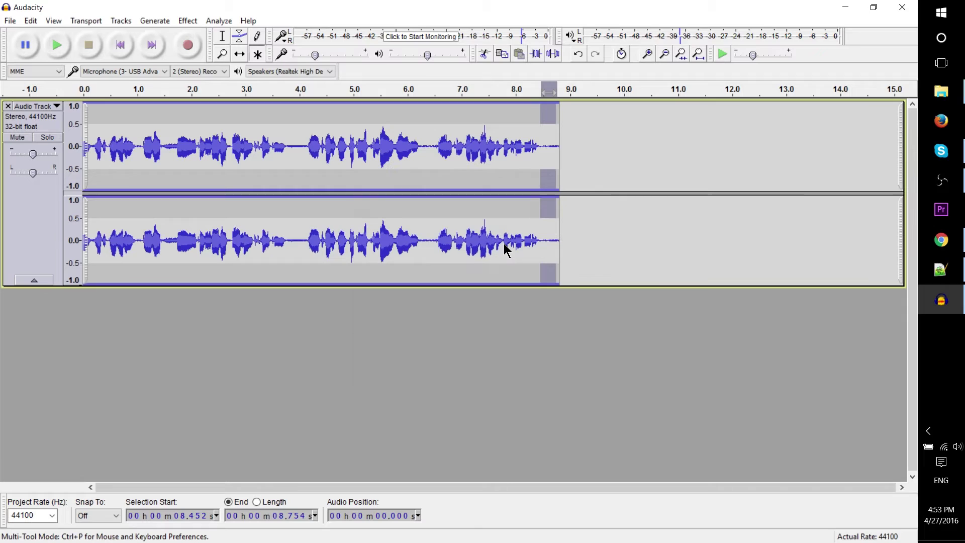
Select the whole recording and apply noise reduction of 12 dB, sensitivity 6.00, smoothing 0.
left_click(545, 151)
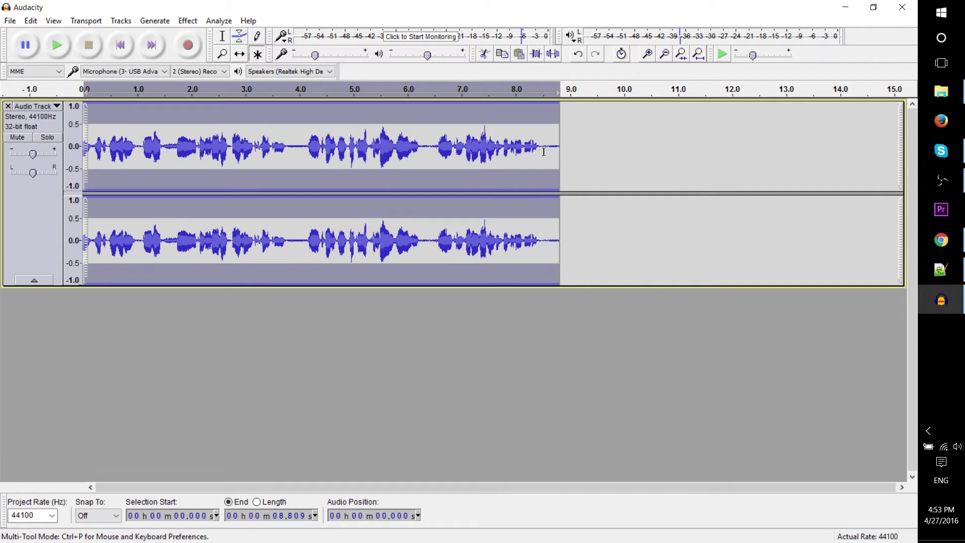
left_click(536, 147)
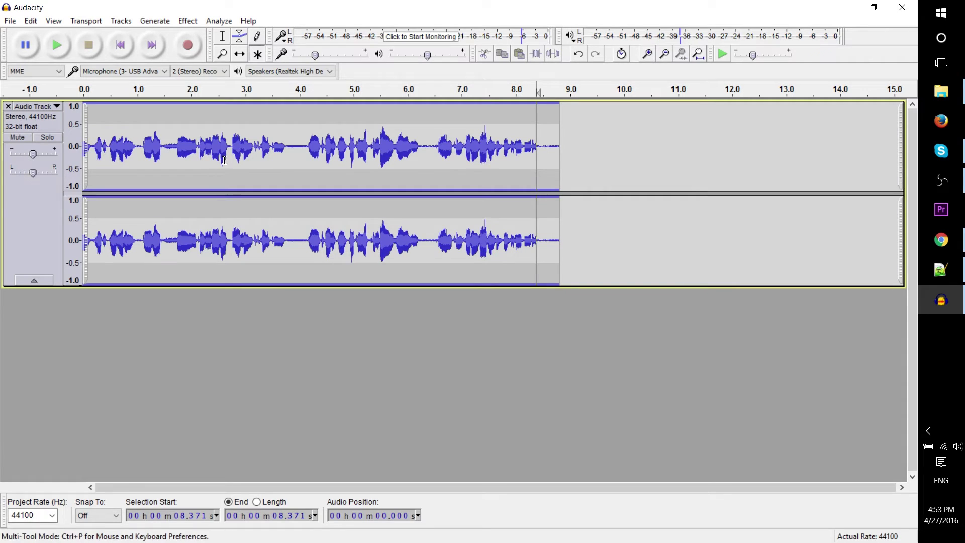
key("ctrl+a")
left_click(188, 20)
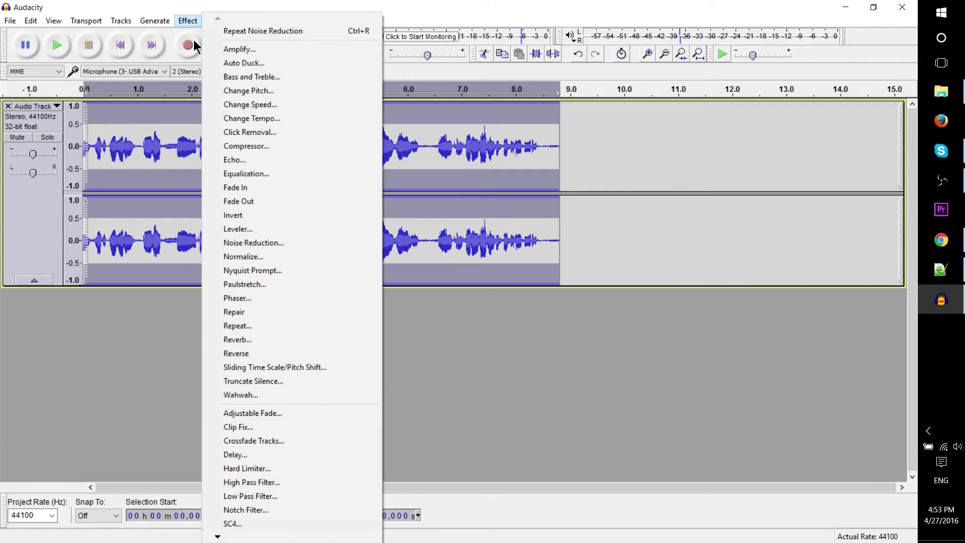
left_click(285, 242)
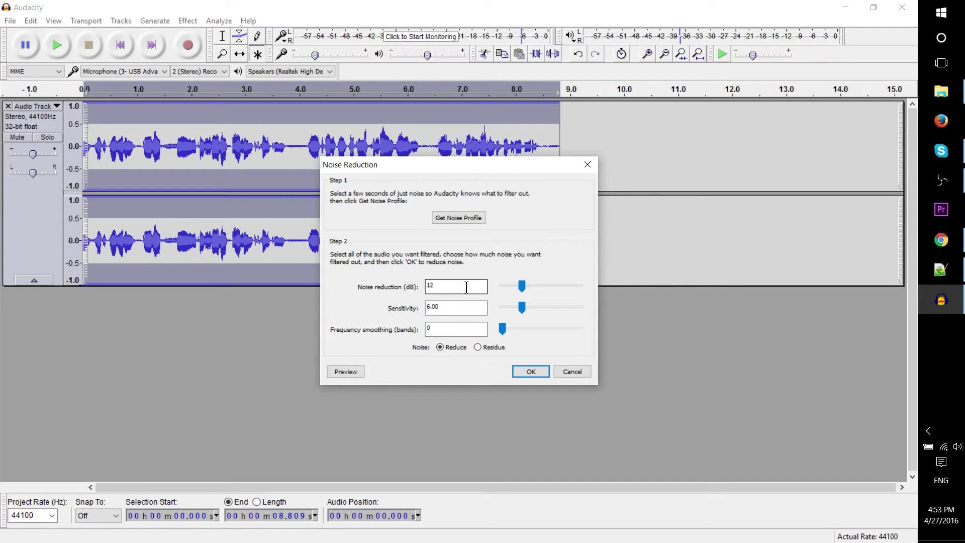
left_click_drag(466, 287, 362, 287)
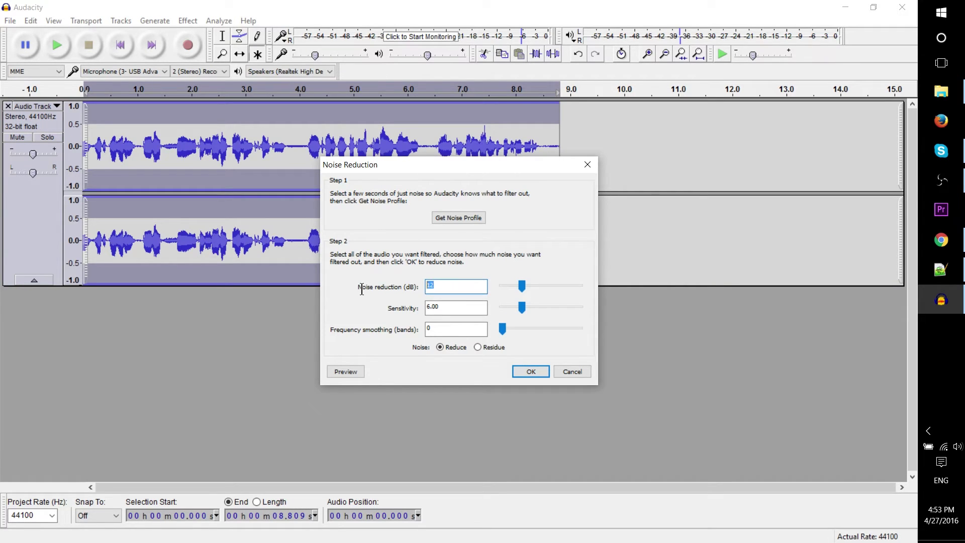
left_click(468, 314)
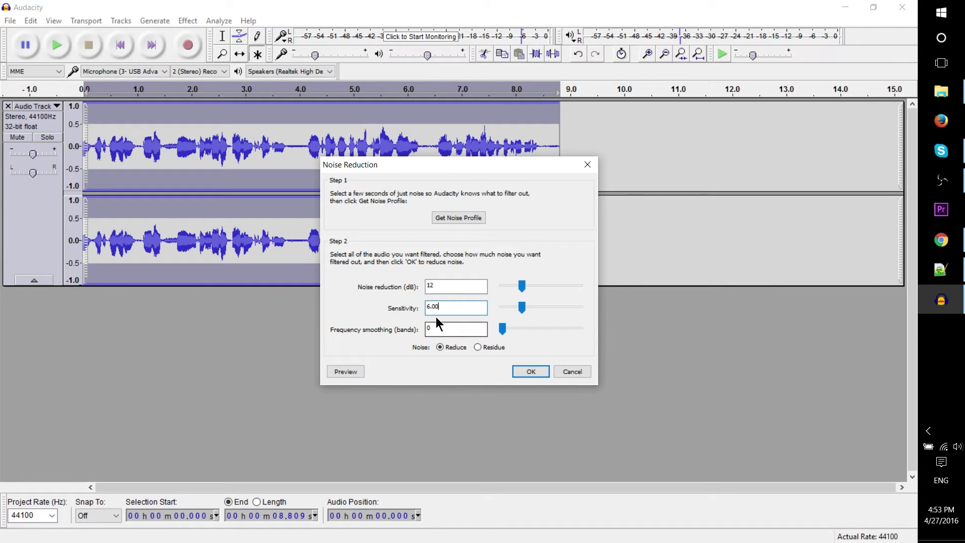
left_click(526, 372)
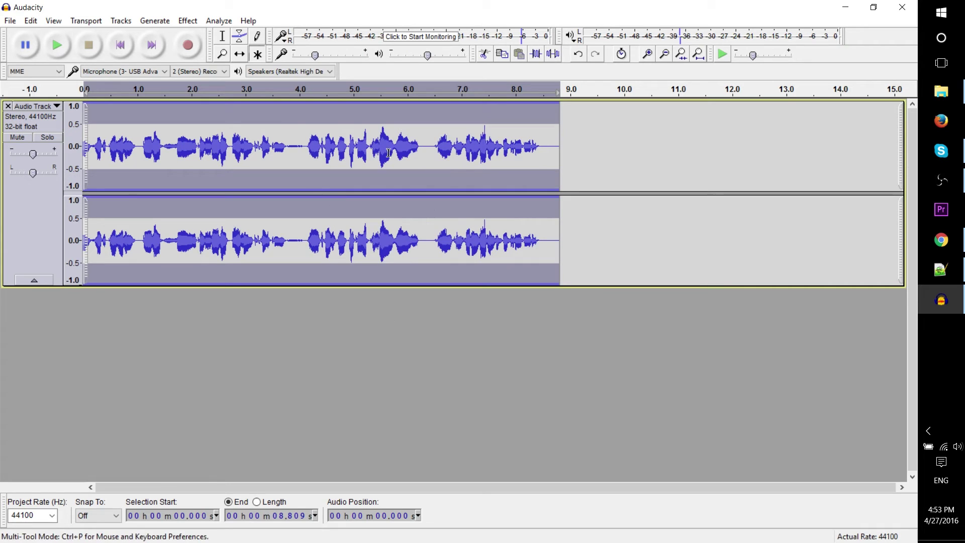
left_click(542, 149)
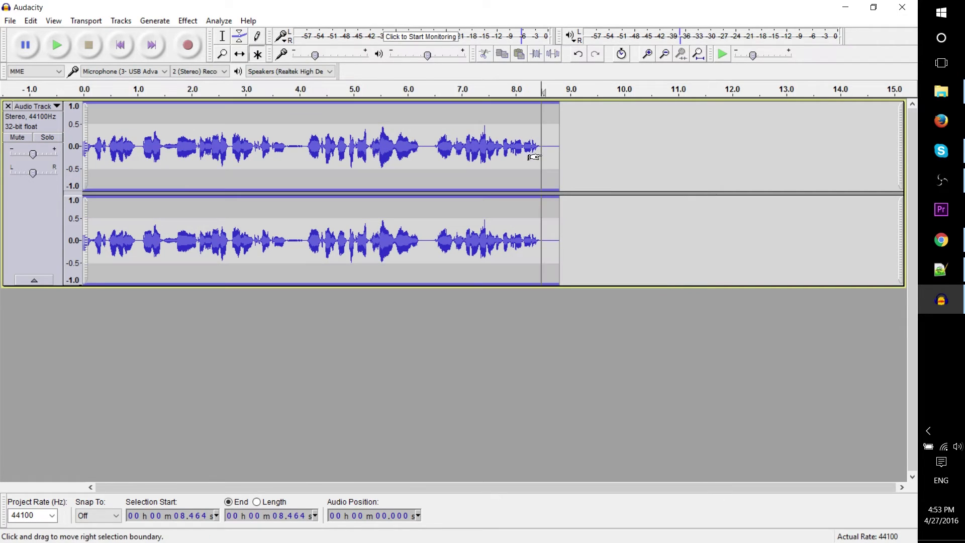
key("space")
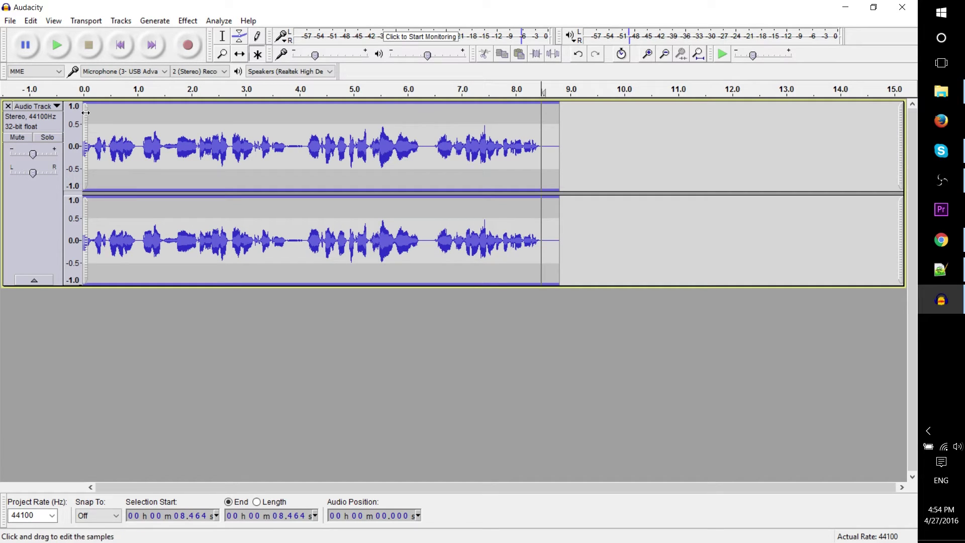
key("ctrl+a")
key("space")
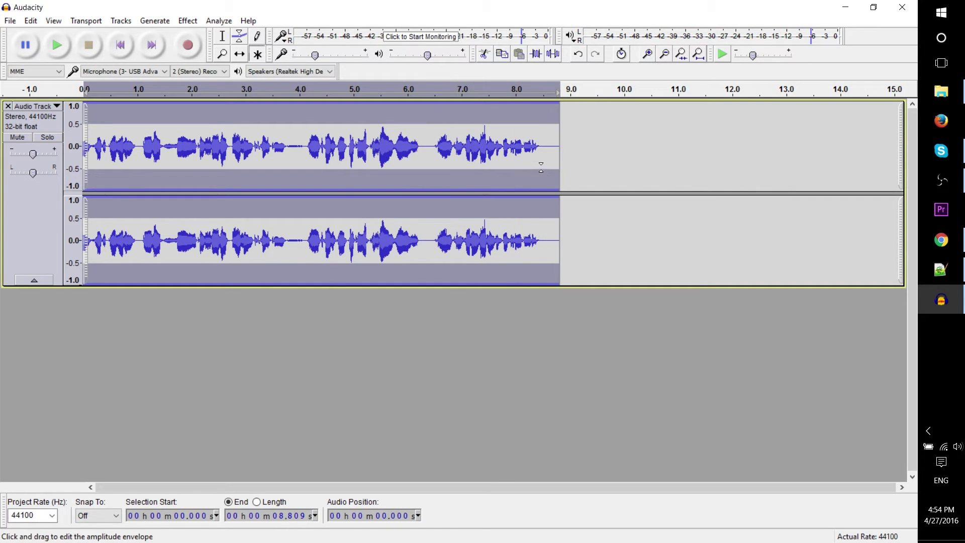
left_click(544, 146)
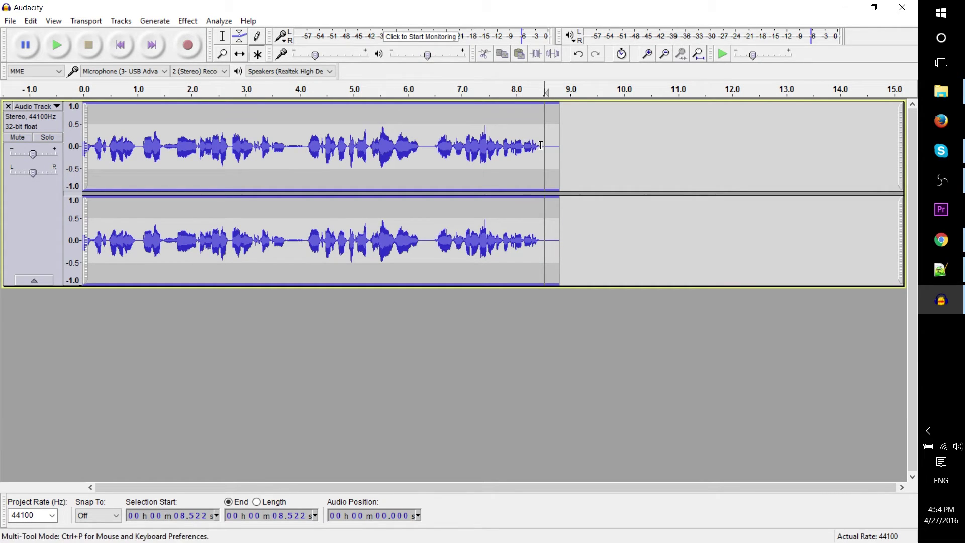
key("ctrl+a")
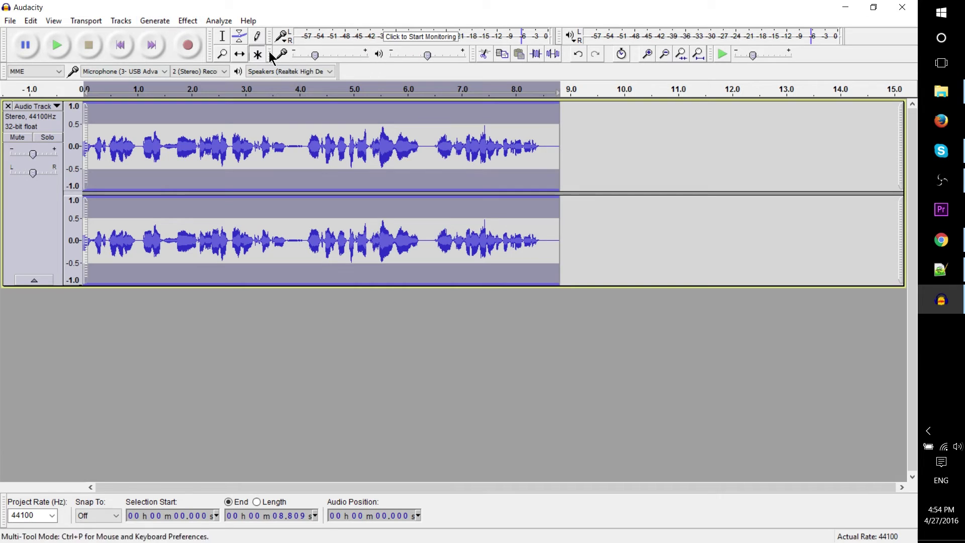
Apply Reverb with the default 75% room size and 50% reverberance to the track.
left_click(196, 21)
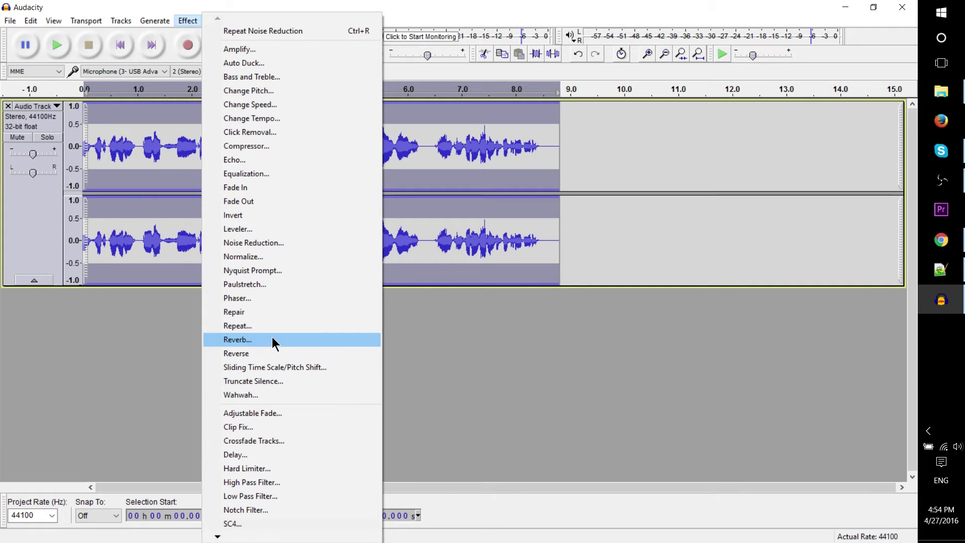
left_click(275, 343)
left_click_drag(446, 134, 610, 112)
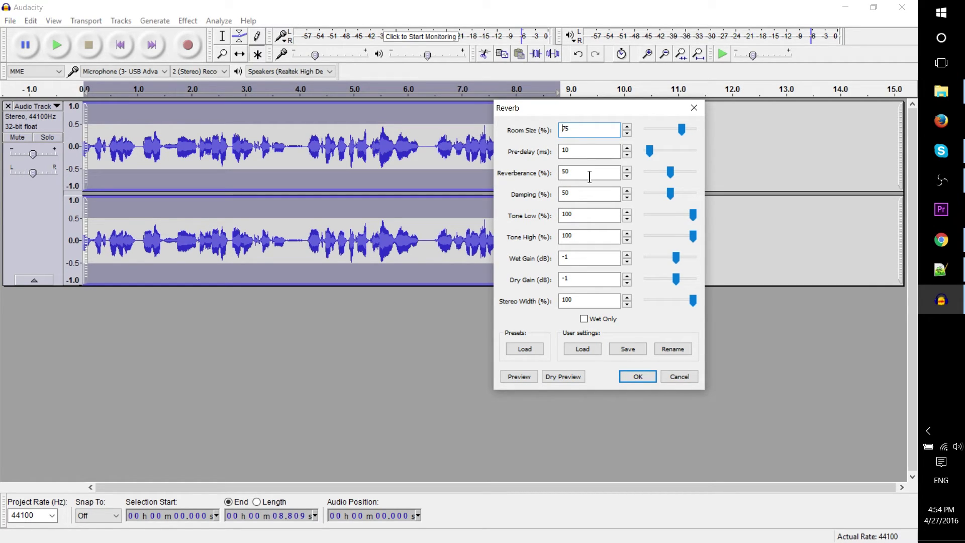
left_click(634, 377)
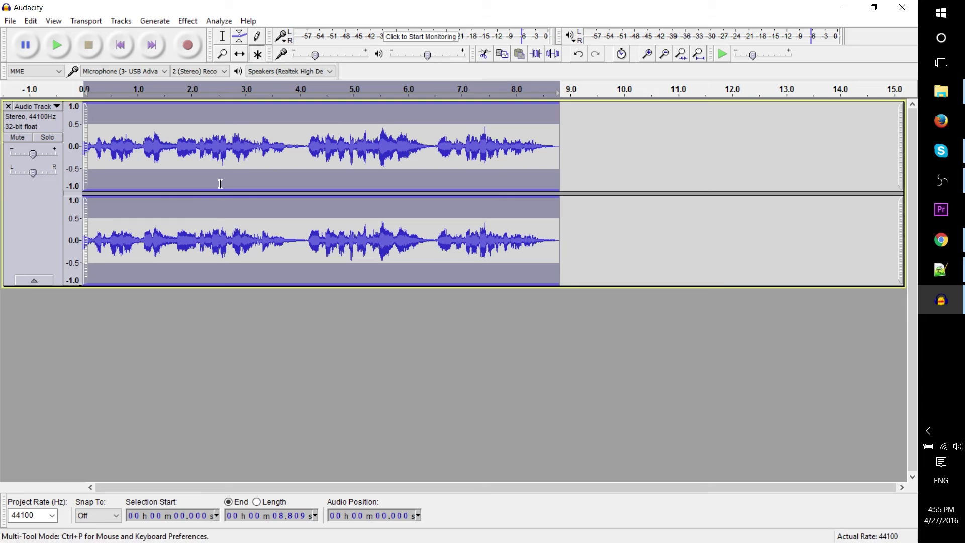
key("space")
key("End")
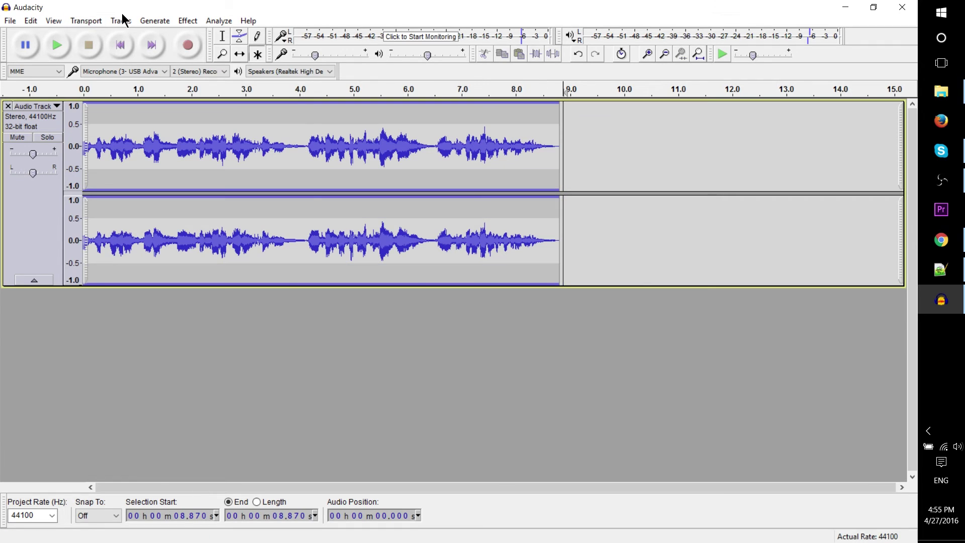
Add a new mono audio track via Tracks > Add New > Audio Track.
left_click(121, 21)
mouse_move(139, 37)
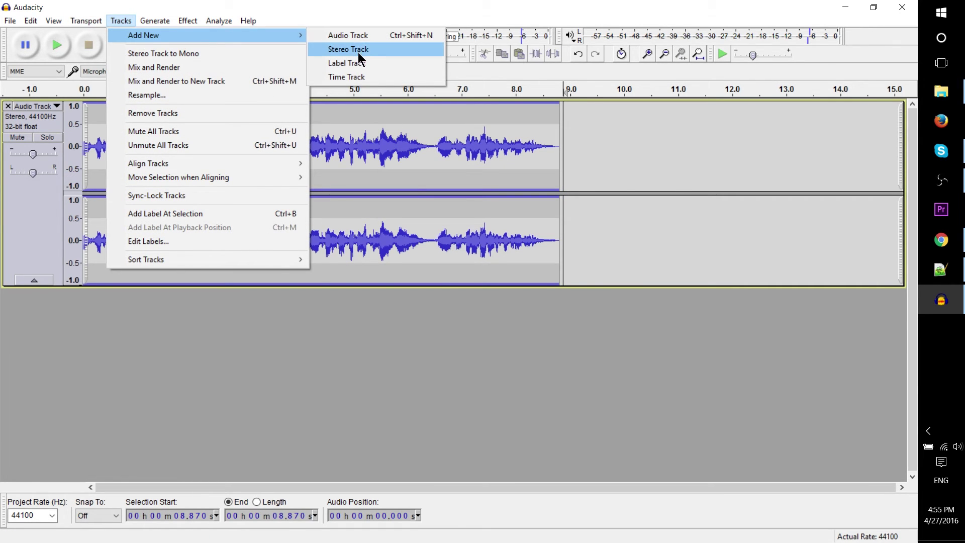
left_click(370, 36)
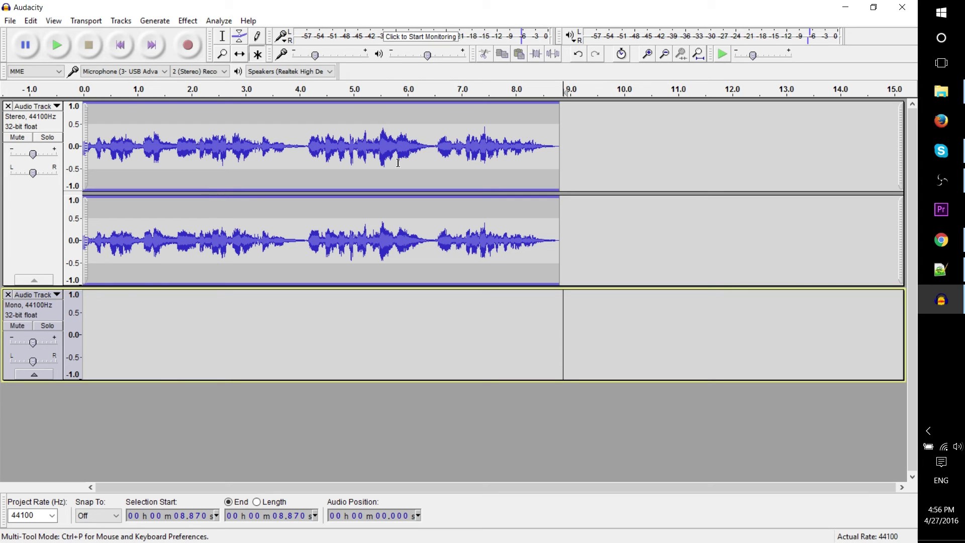
Record a trial take into the mono track from 0.476 s, then undo it.
left_click(96, 317)
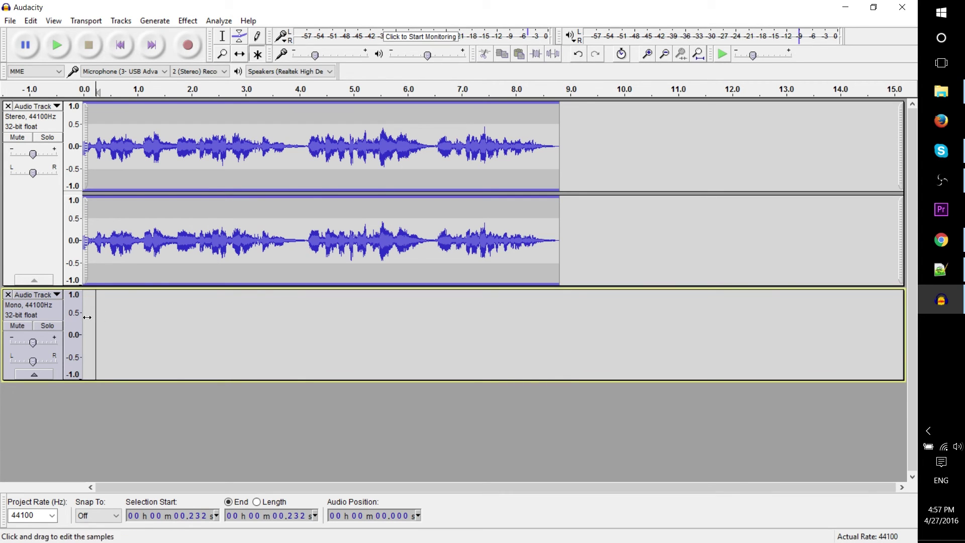
left_click(91, 317)
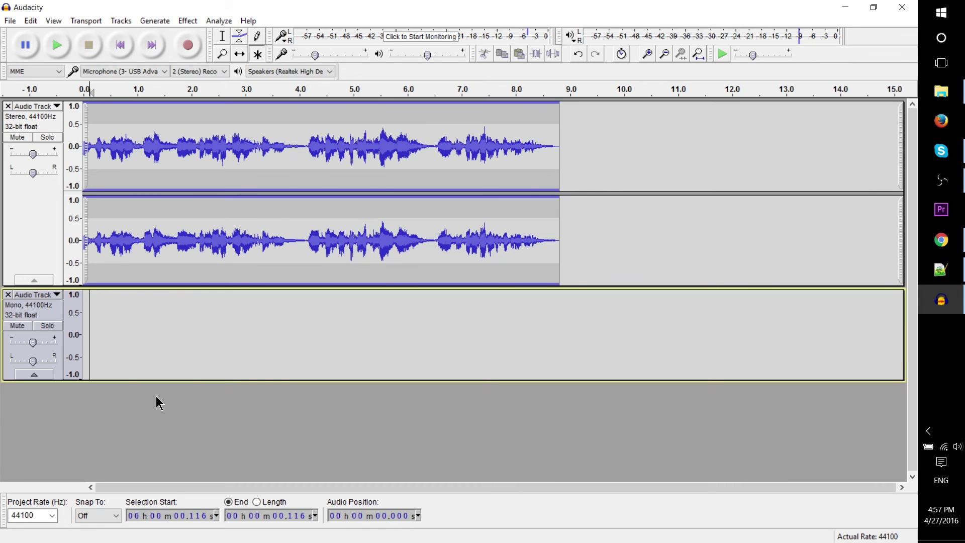
left_click(109, 328)
key("shift")
key("shift+r")
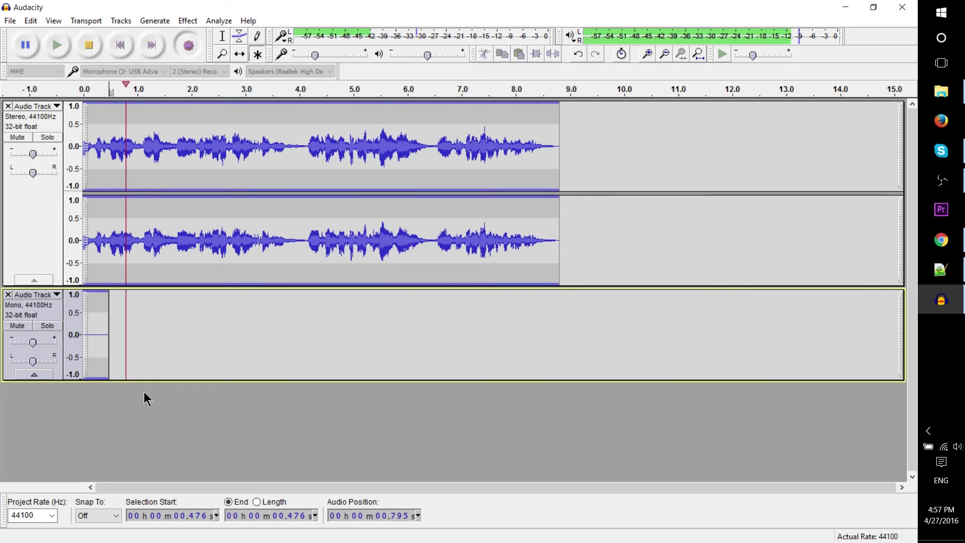
key("space")
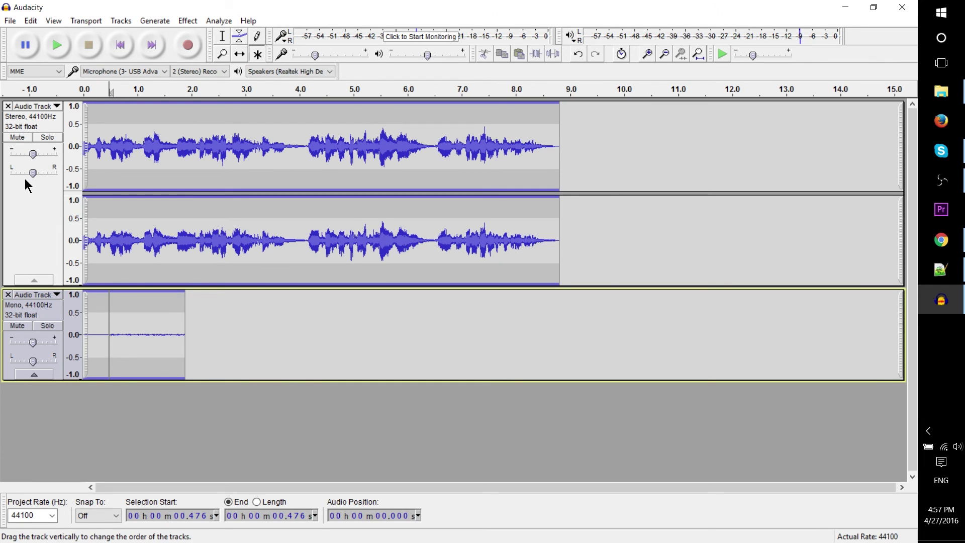
key("ctrl+z")
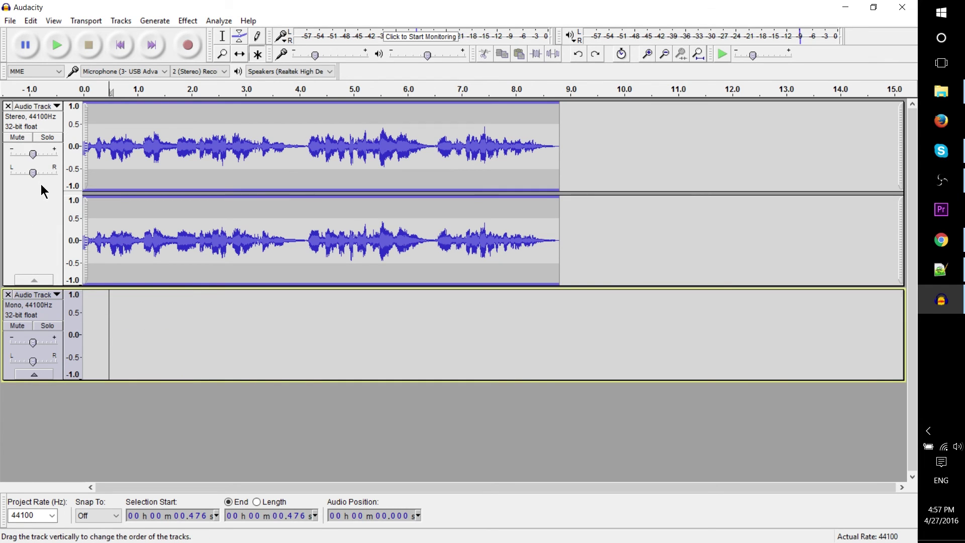
Record a new ~4.3 s take from 0.801 s, mute both tracks, and keep the microphone input.
left_click(18, 137)
left_click(126, 330)
key("r")
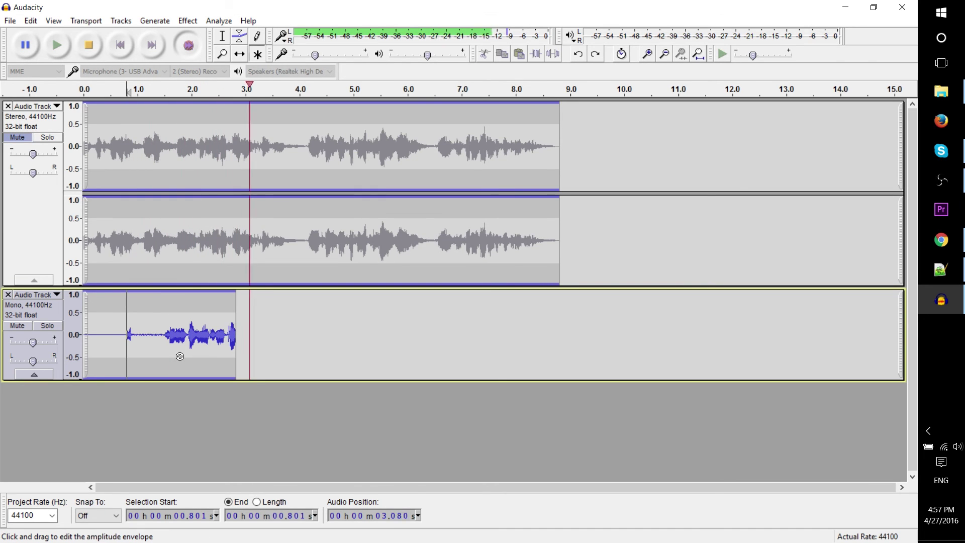
key("space")
left_click(22, 327)
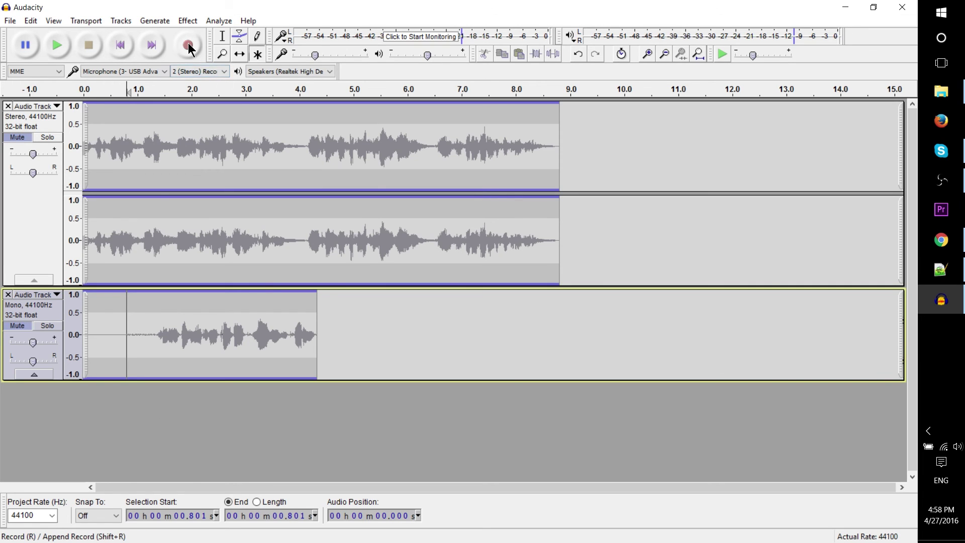
left_click(153, 73)
left_click(126, 79)
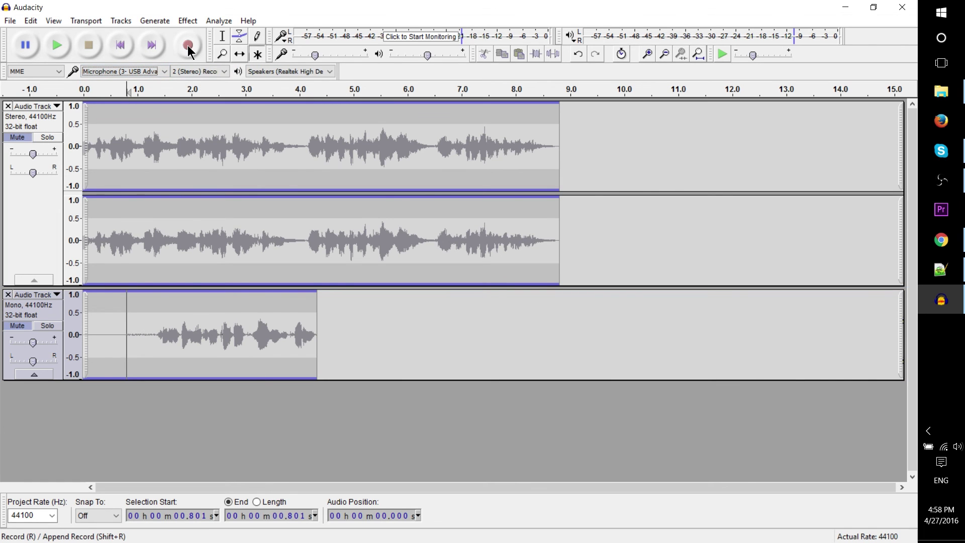
Start a new stereo recording that creates a third track.
left_click(188, 45)
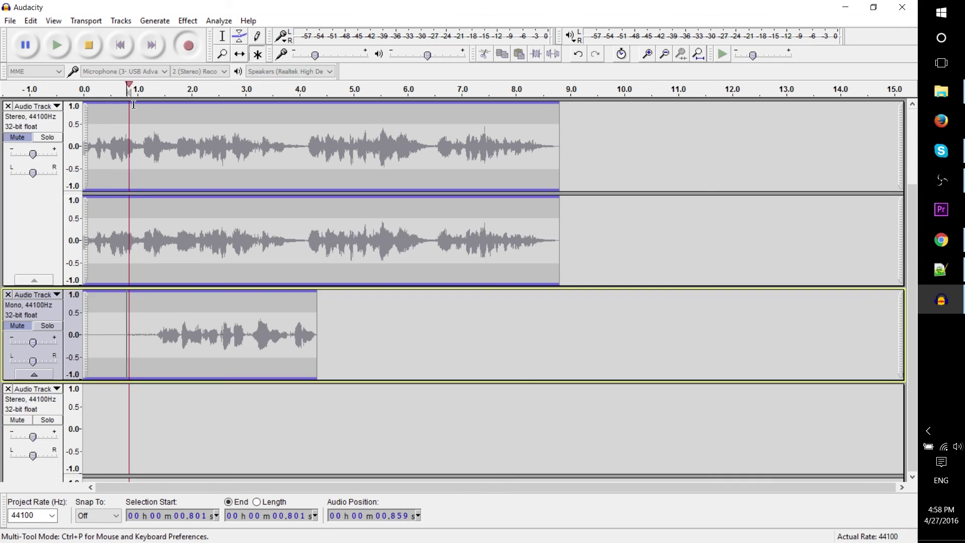